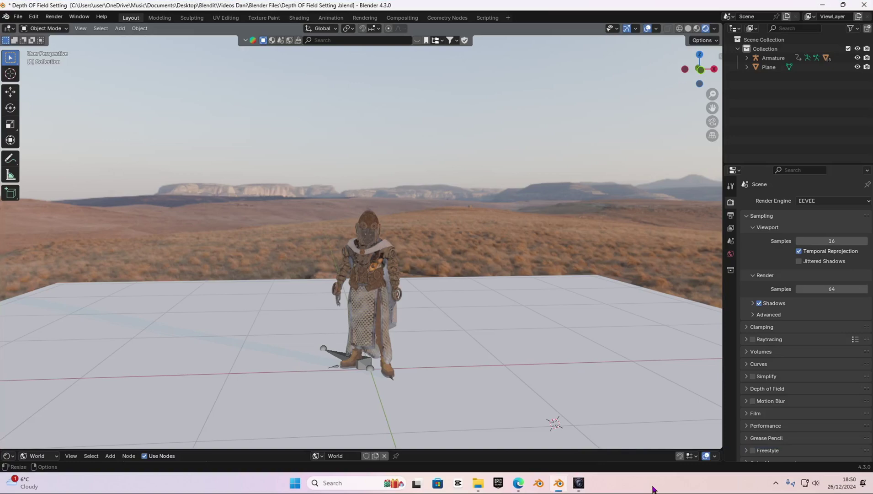
# Step: Select the character's lower cloak and display its object material nodes in an enlarged shader editor
pyautogui.moveTo(569, 287); pyautogui.dragTo(621, 281, button='middle')
pyautogui.moveTo(470, 309); pyautogui.dragTo(446, 313, button='middle')
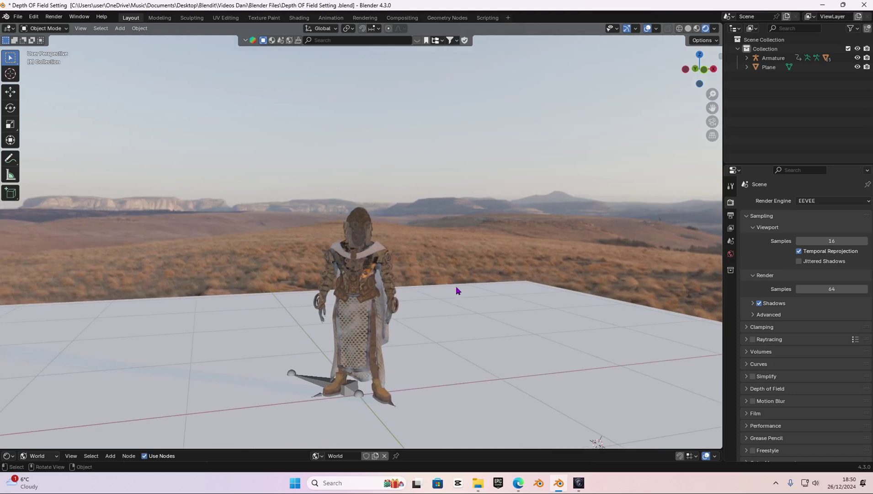
pyautogui.moveTo(440, 269); pyautogui.dragTo(399, 251, button='middle')
pyautogui.scroll(6, 375, 276)
pyautogui.click(284, 295)
pyautogui.scroll(2, 302, 271)
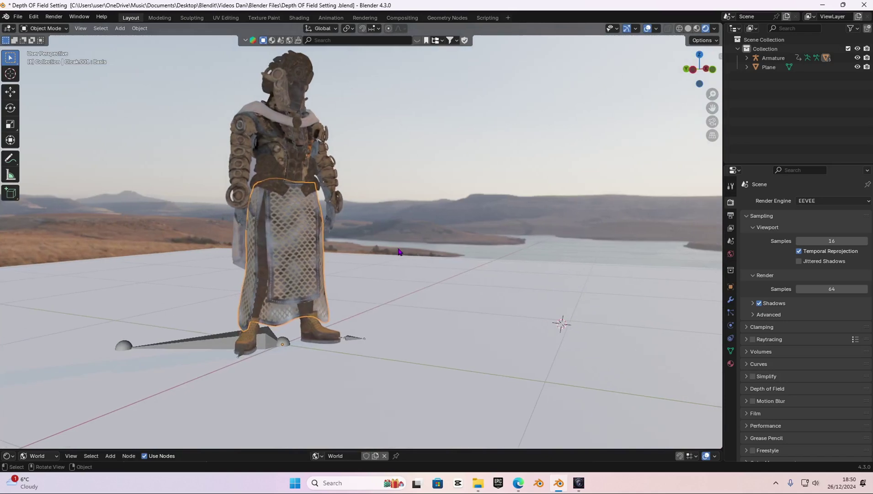
pyautogui.moveTo(85, 450); pyautogui.dragTo(84, 368)
pyautogui.click(39, 371)
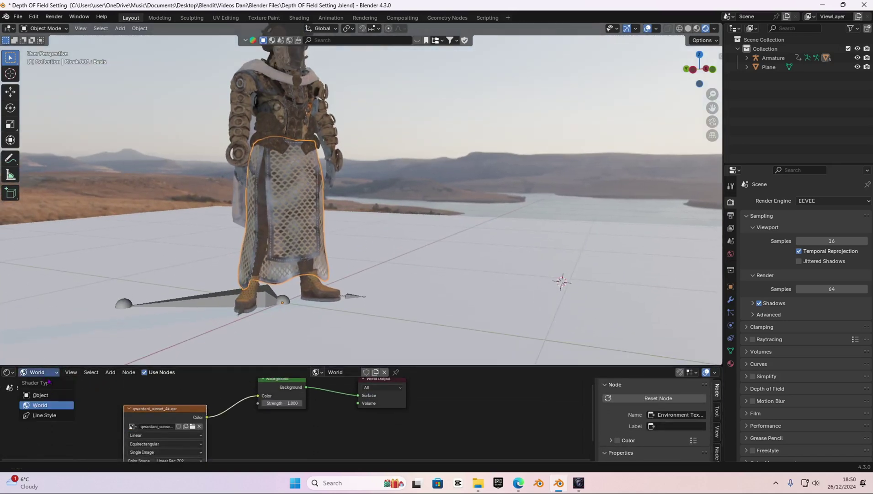
pyautogui.click(34, 395)
pyautogui.scroll(-3, 203, 435)
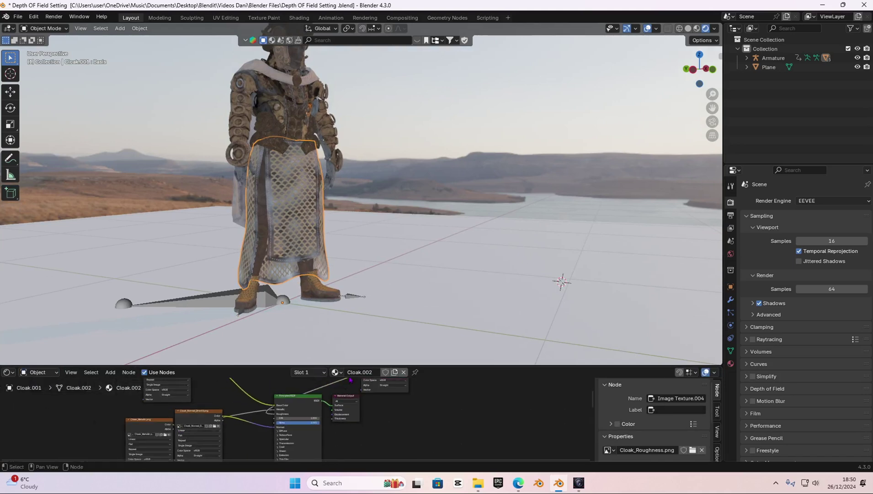
# Step: Inspect the material nodes of the character's chest piece, upper cloak and shoes
pyautogui.moveTo(364, 223); pyautogui.dragTo(340, 200, button='middle')
pyautogui.click(305, 131)
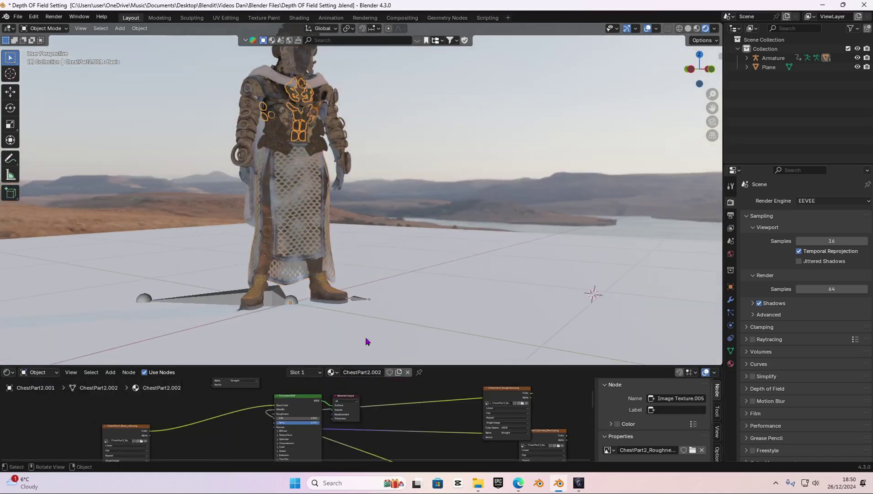
pyautogui.click(291, 90)
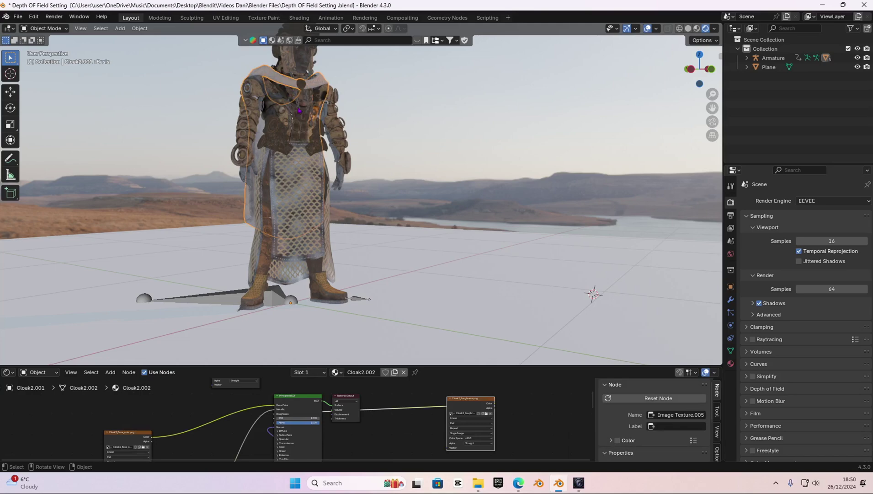
pyautogui.click(246, 296)
# Step: Add a camera to the scene and look through it
pyautogui.moveTo(411, 114); pyautogui.dragTo(429, 234, button='middle')
pyautogui.scroll(-6, 331, 183)
pyautogui.scroll(3, 415, 208)
pyautogui.hotkey('shift', 'a')
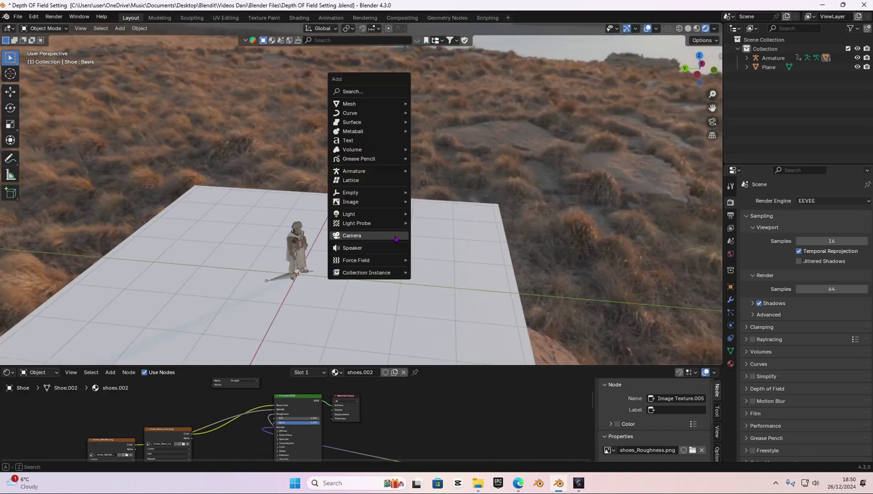
pyautogui.click(396, 239)
pyautogui.press('KP_0')
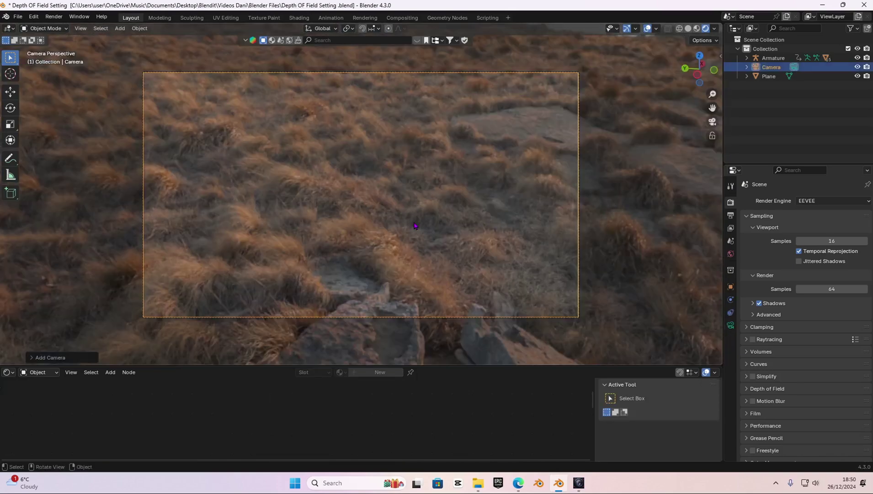
# Step: Fly the camera with walk navigation until it frames the character's head and shoulders from the front against the landscape
pyautogui.hotkey('shift', '`')
pyautogui.press('s')
pyautogui.press('e')
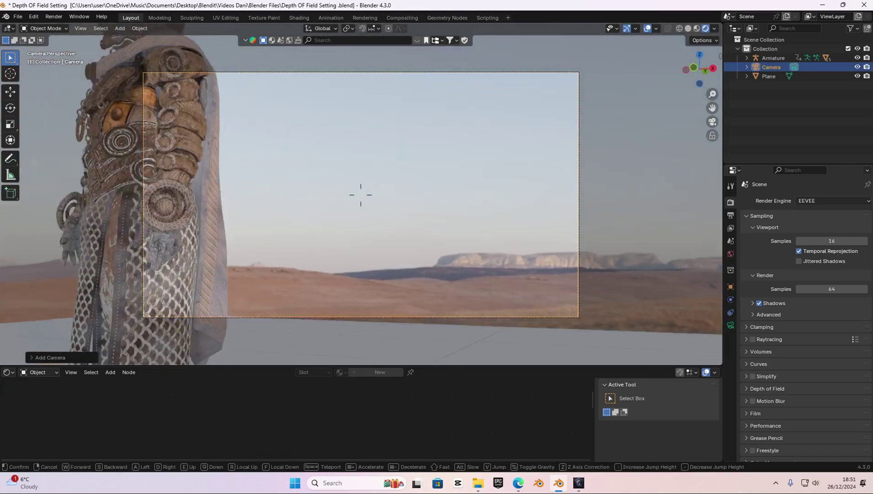
pyautogui.press('s')
pyautogui.press('a')
pyautogui.press('e')
pyautogui.press('d')
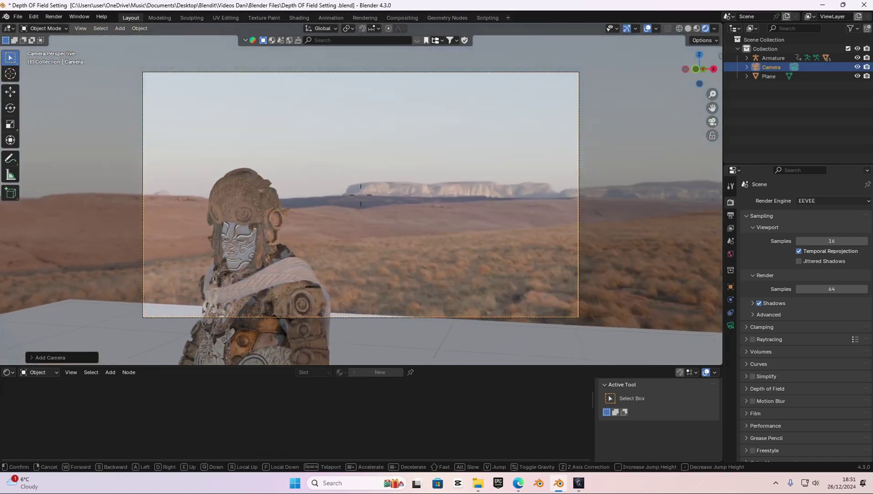
pyautogui.press('q')
pyautogui.press('q')
pyautogui.press('a')
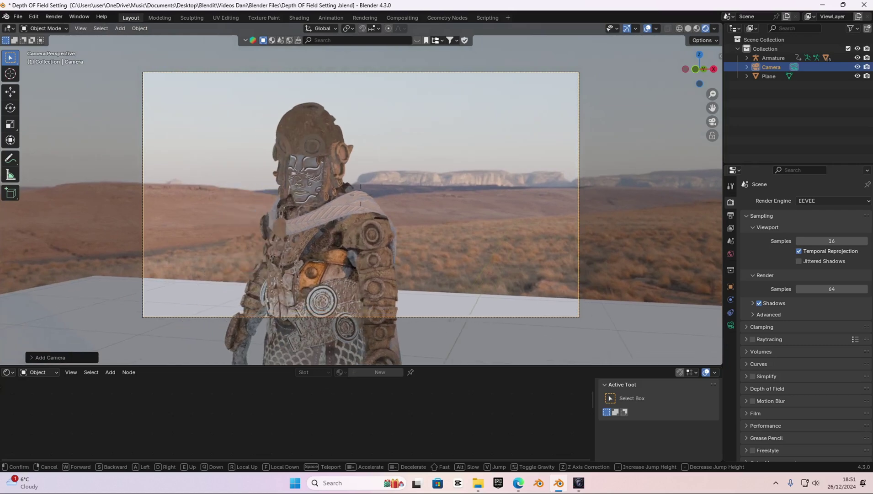
pyautogui.press('w')
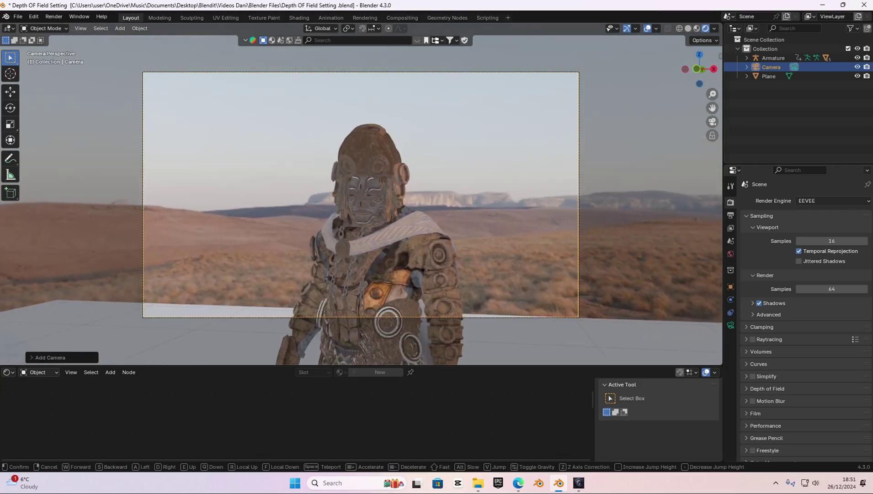
pyautogui.press('w')
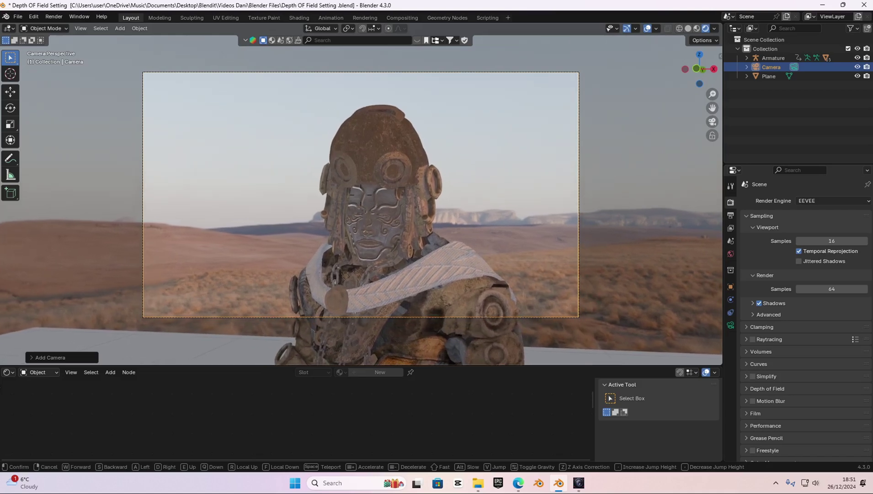
pyautogui.click(414, 221)
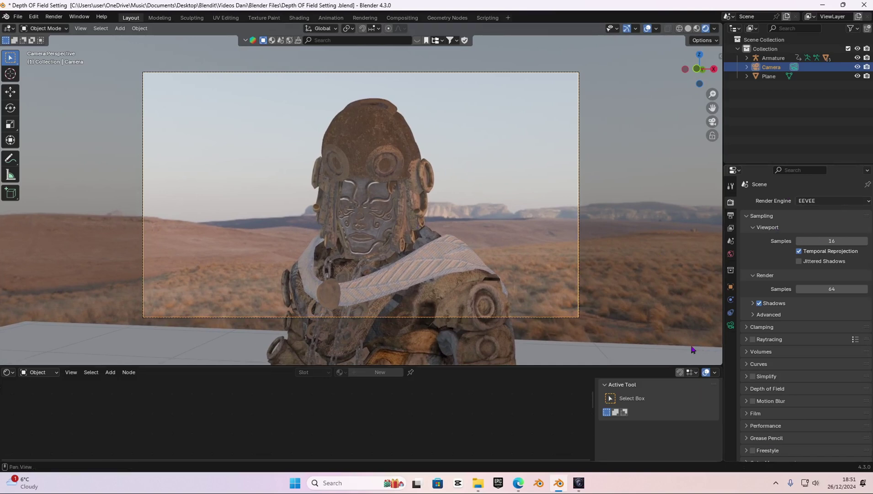
# Step: Preview the camera view with the Cycles render engine and return to EEVEE
pyautogui.click(848, 201)
pyautogui.click(840, 231)
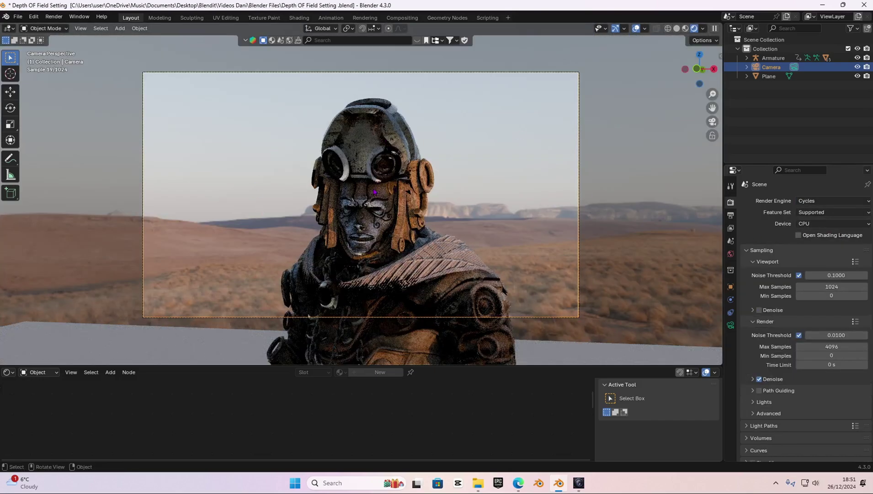
pyautogui.scroll(3, 374, 192)
pyautogui.scroll(-5, 372, 211)
pyautogui.scroll(1, 369, 229)
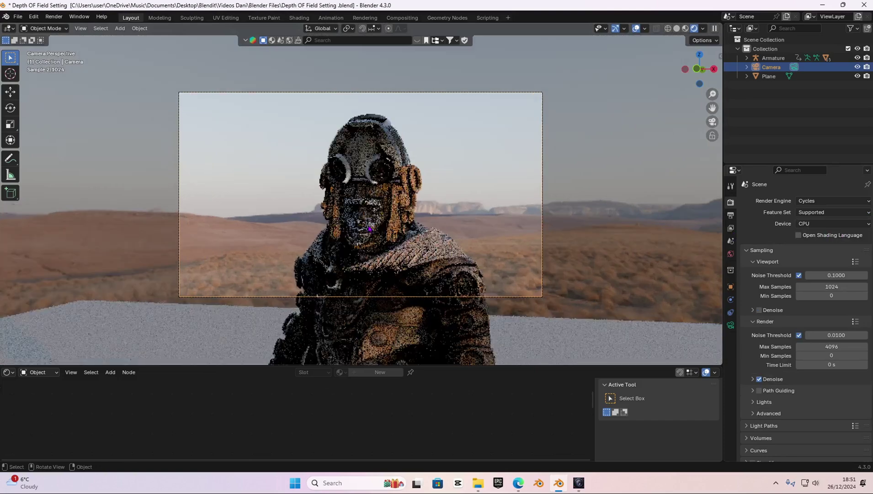
pyautogui.scroll(1, 369, 229)
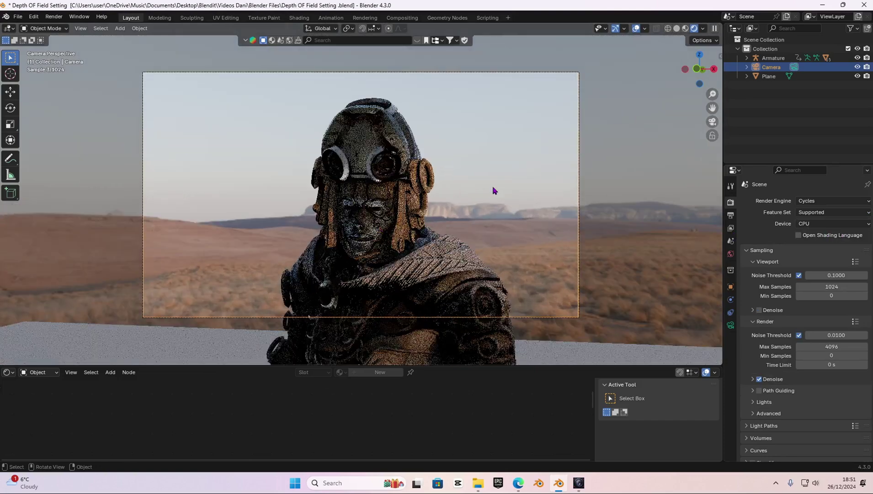
pyautogui.click(811, 201)
pyautogui.click(818, 211)
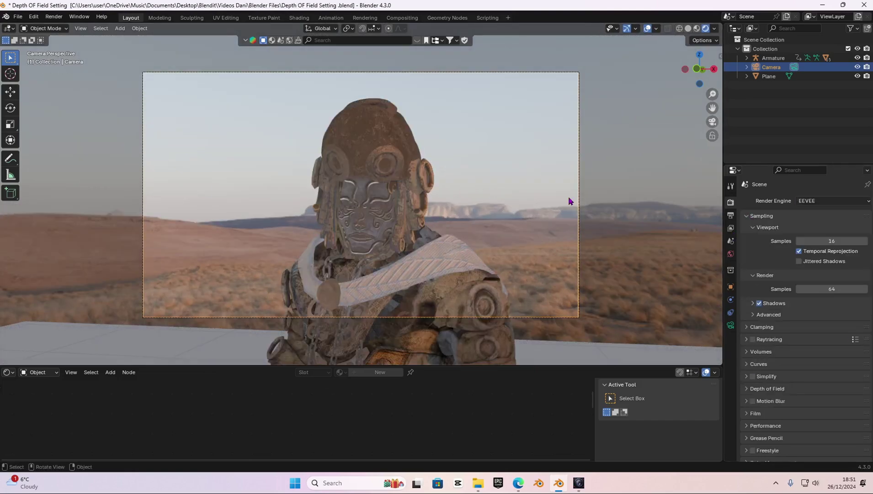
# Step: Enable Depth of Field for the camera
pyautogui.click(730, 325)
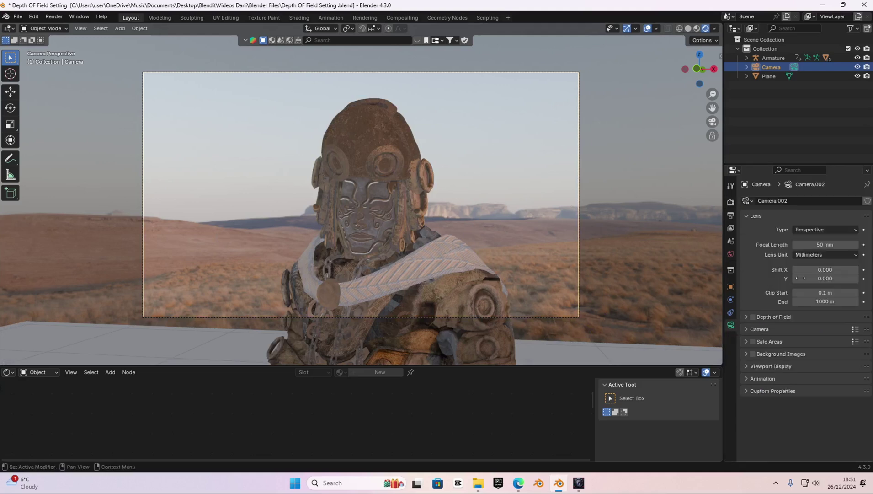
pyautogui.click(746, 318)
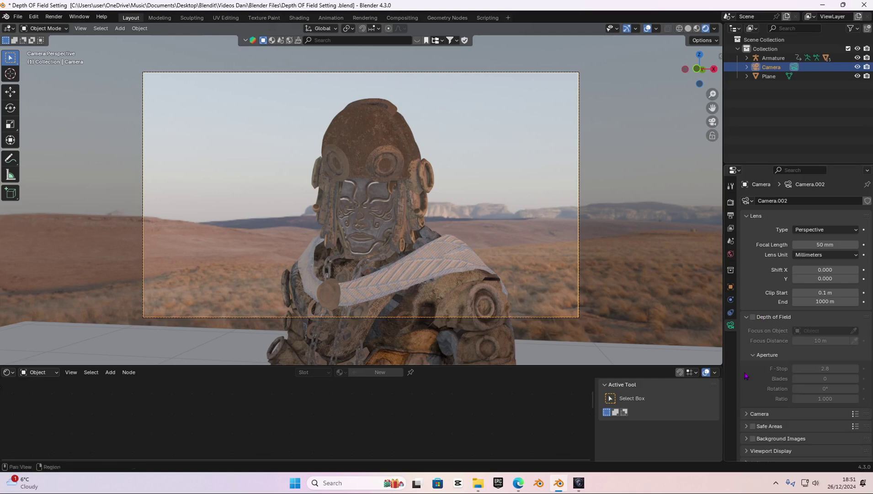
pyautogui.click(753, 317)
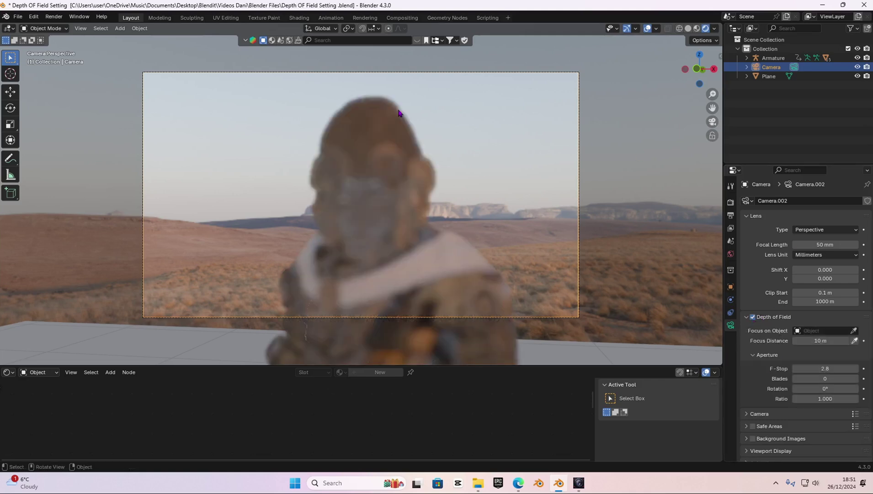
pyautogui.scroll(-1, 418, 159)
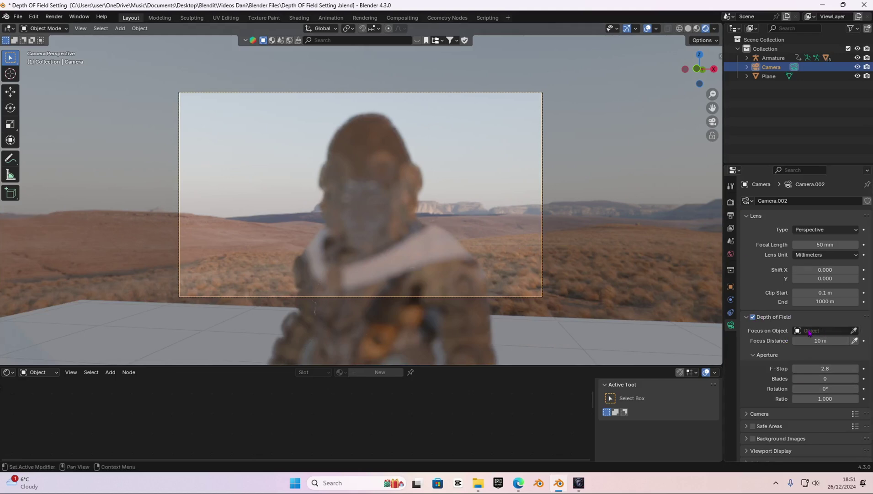
# Step: Try camera focus distances of 9.67 m and 10.69 m
pyautogui.moveTo(832, 341); pyautogui.dragTo(828, 341)
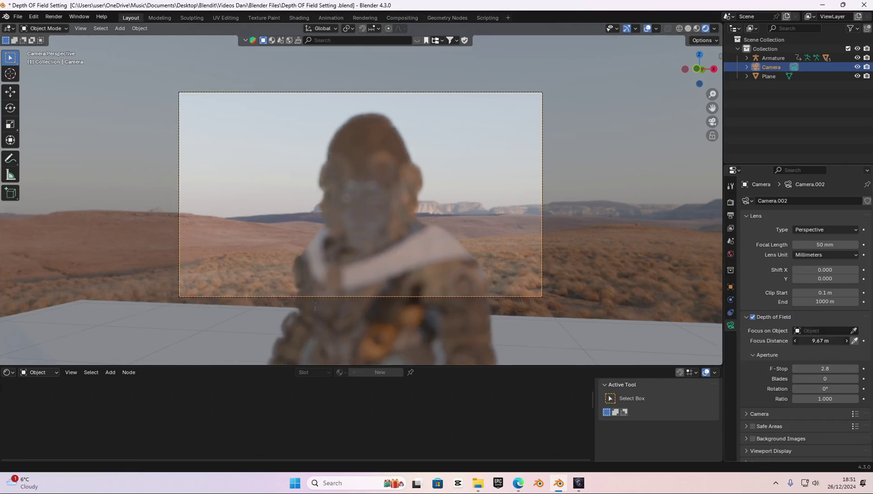
pyautogui.moveTo(828, 341)
pyautogui.mouseDown()
pyautogui.moveTo(812, 341)
pyautogui.moveTo(836, 341)
pyautogui.mouseUp()
pyautogui.rightClick(823, 340)
# Step: Sample the camera's focus distance from the character's face, and set Mask.001 as the object to focus on
pyautogui.click(854, 340)
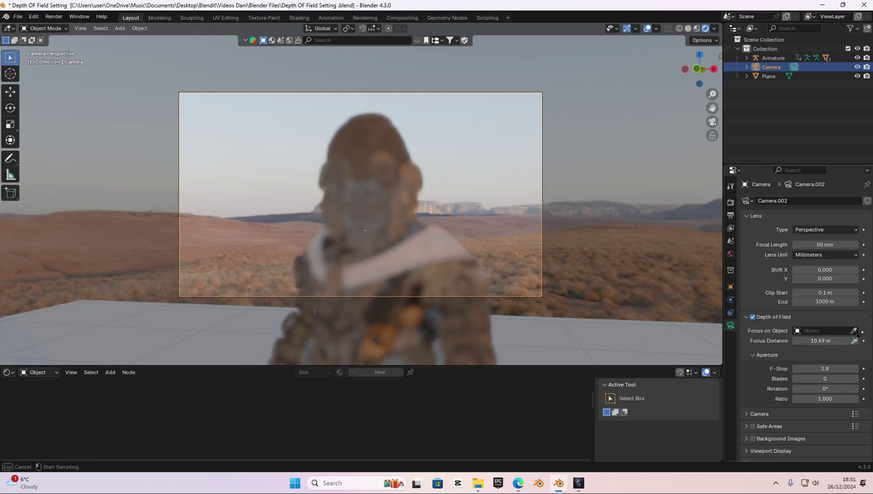
pyautogui.click(372, 195)
pyautogui.scroll(2, 373, 247)
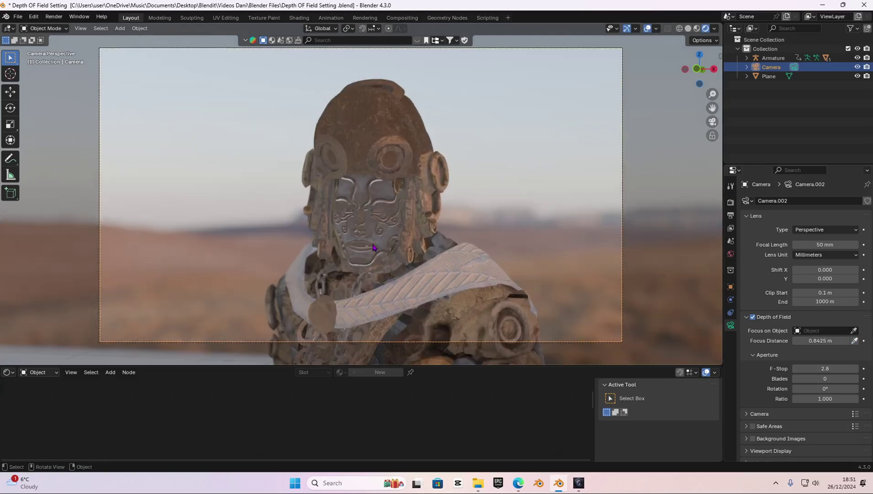
pyautogui.scroll(2, 374, 247)
pyautogui.scroll(-5, 386, 256)
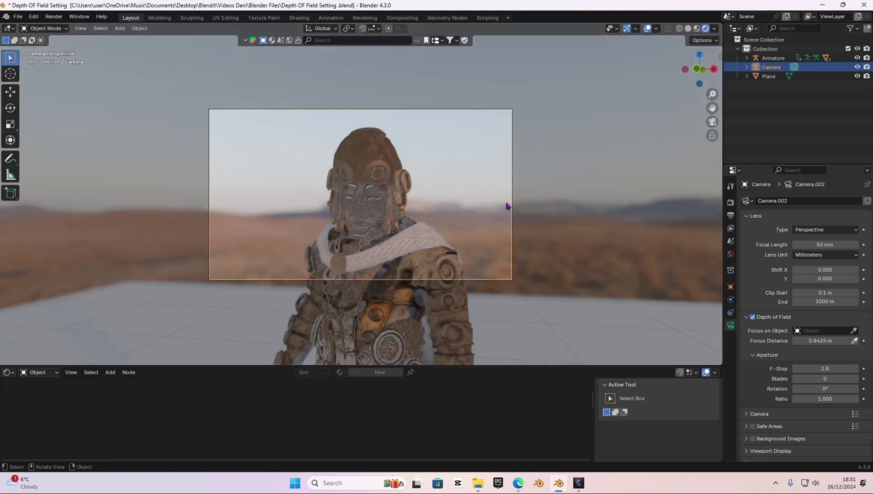
pyautogui.click(853, 330)
pyautogui.click(363, 192)
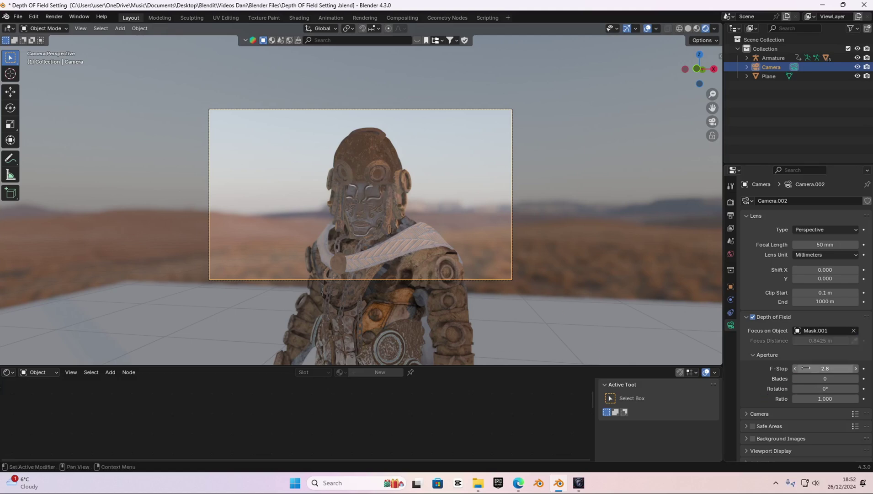
# Step: Lower the camera's F-Stop to 2.3 and further to 2.0, comparing the blur around the character
pyautogui.scroll(-1, 805, 368)
pyautogui.moveTo(823, 350)
pyautogui.mouseDown()
pyautogui.moveTo(794, 350)
pyautogui.moveTo(852, 350)
pyautogui.moveTo(803, 350)
pyautogui.moveTo(831, 350)
pyautogui.mouseUp()
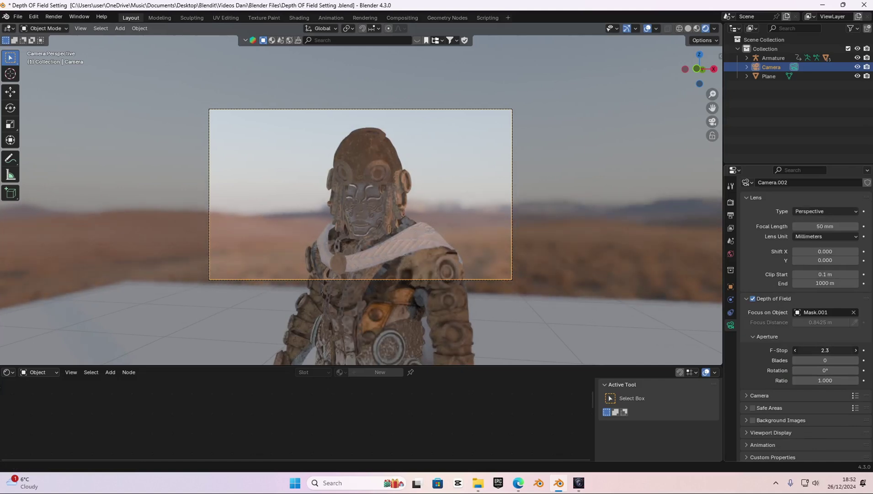
pyautogui.scroll(4, 369, 258)
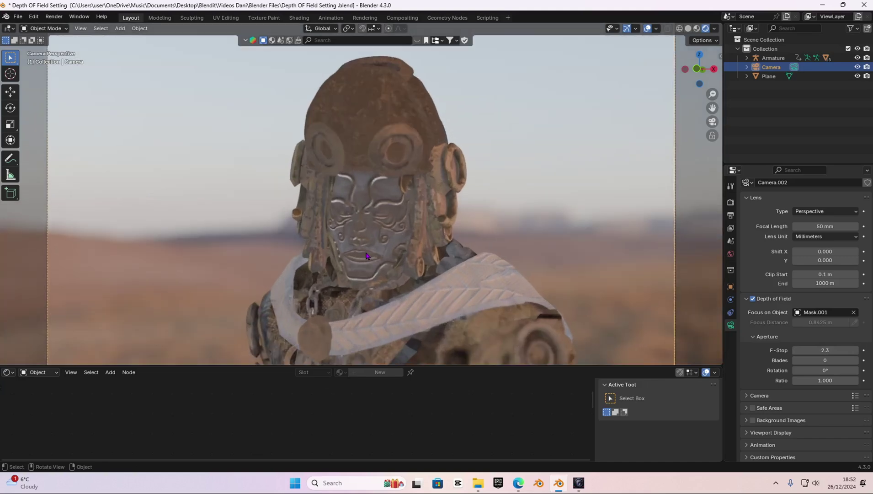
pyautogui.scroll(-4, 368, 257)
pyautogui.scroll(5, 366, 237)
pyautogui.scroll(-5, 365, 220)
pyautogui.moveTo(832, 351); pyautogui.dragTo(807, 351)
pyautogui.scroll(1, 425, 266)
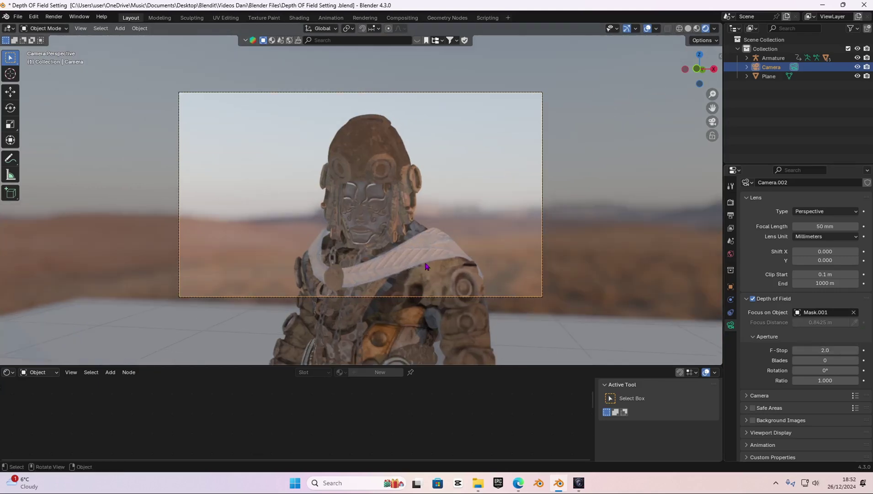
# Step: Set the camera's focal length to 48 mm and its F-Stop to 2.5
pyautogui.moveTo(316, 236); pyautogui.dragTo(398, 247, button='middle')
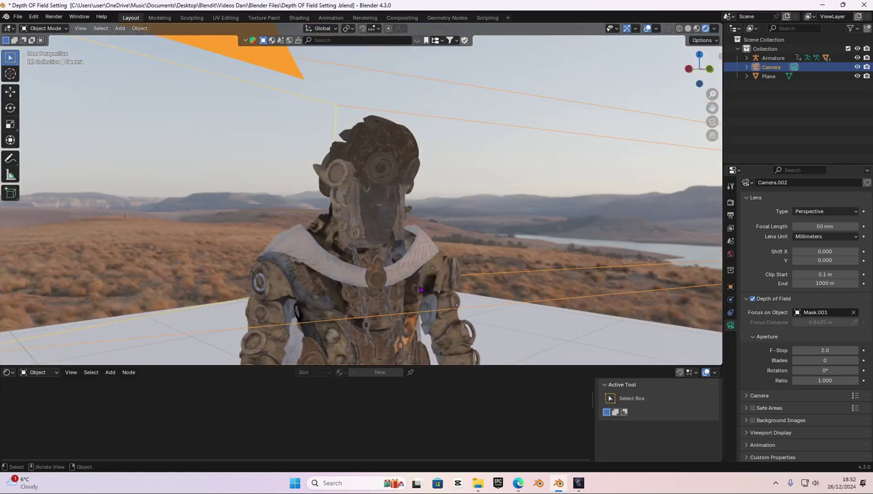
pyautogui.press('KP_0')
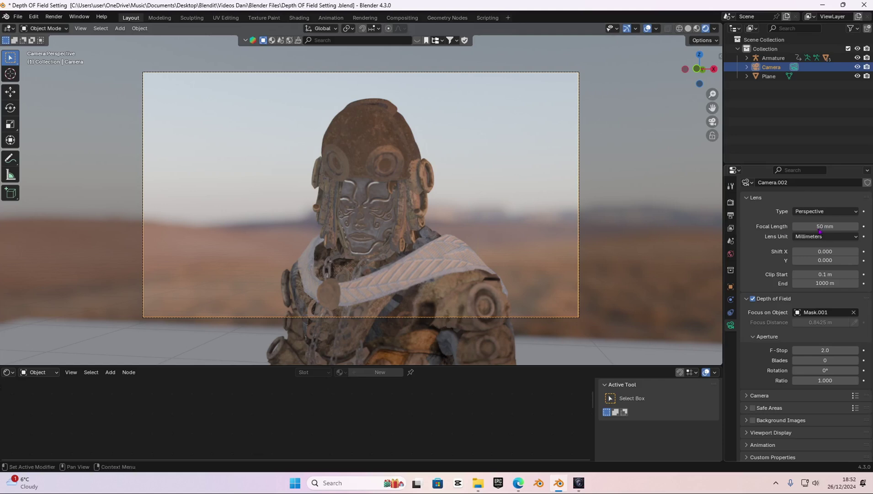
pyautogui.moveTo(825, 225)
pyautogui.mouseDown()
pyautogui.moveTo(804, 226)
pyautogui.moveTo(855, 226)
pyautogui.moveTo(814, 226)
pyautogui.mouseUp()
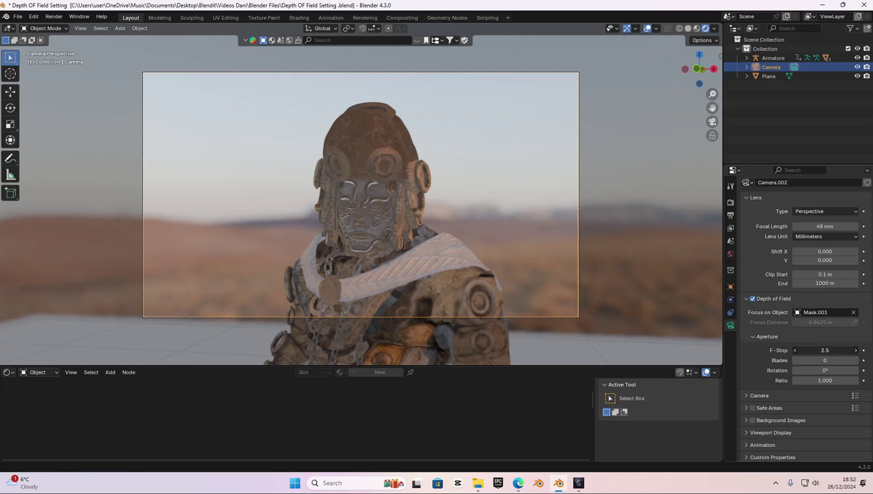
# Step: Set the scene's render engine to Cycles
pyautogui.click(730, 202)
pyautogui.click(832, 193)
pyautogui.click(820, 224)
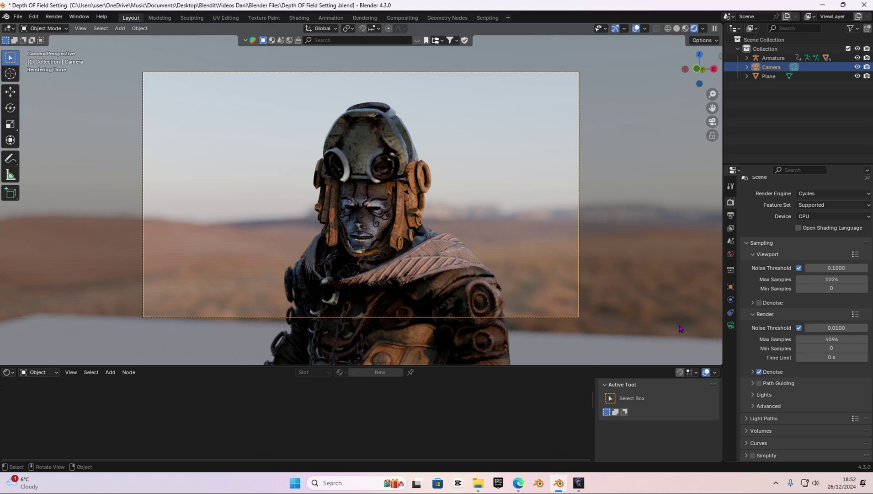
# Step: Render the camera shot as a still image and inspect the result
pyautogui.click(53, 16)
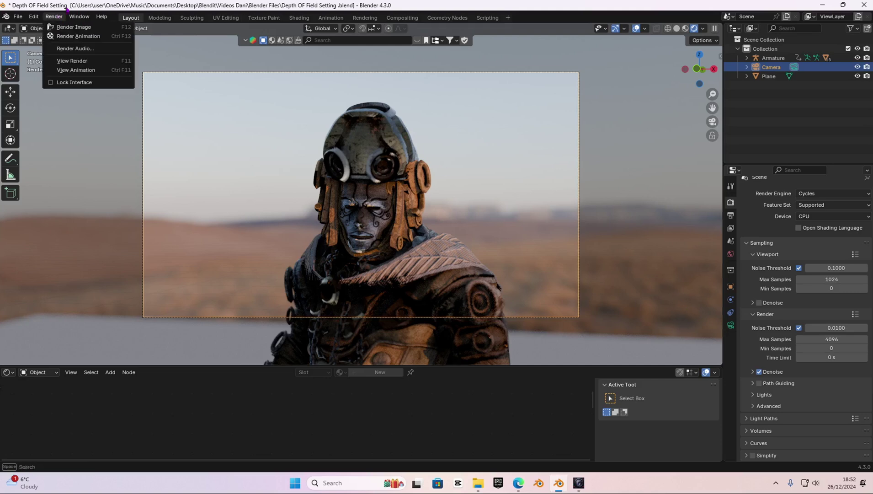
pyautogui.click(92, 27)
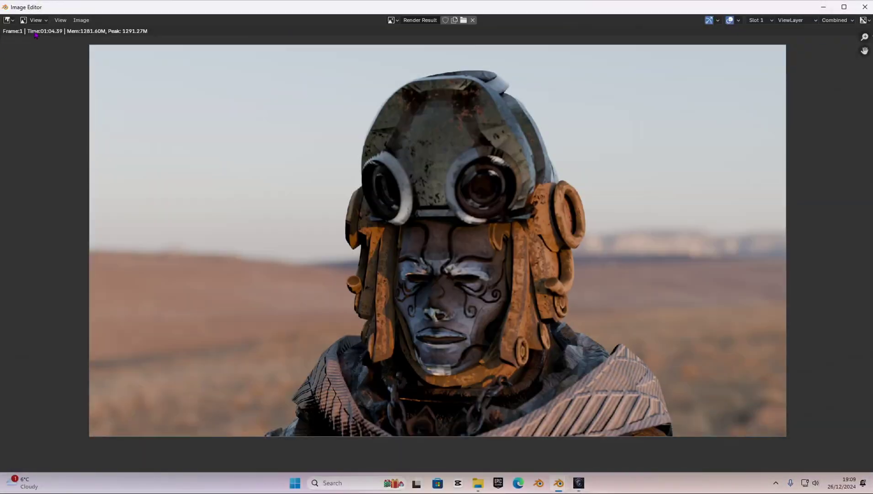
pyautogui.scroll(-1, 441, 301)
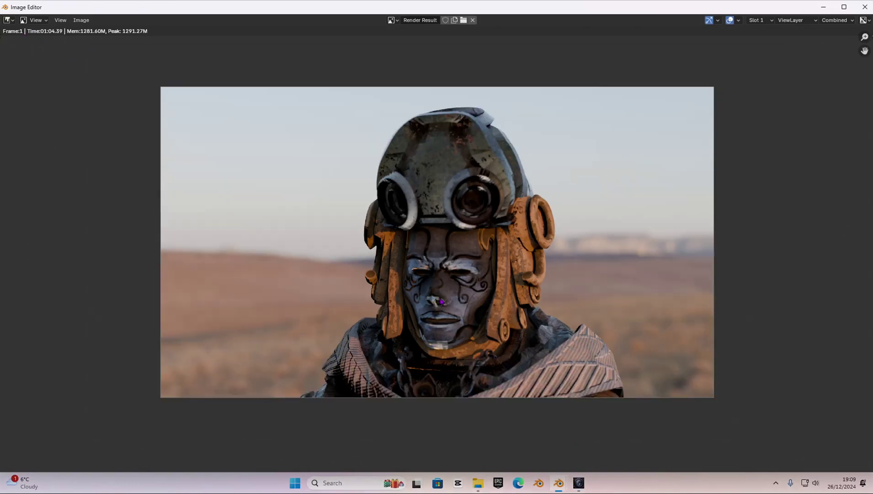
pyautogui.scroll(1, 441, 302)
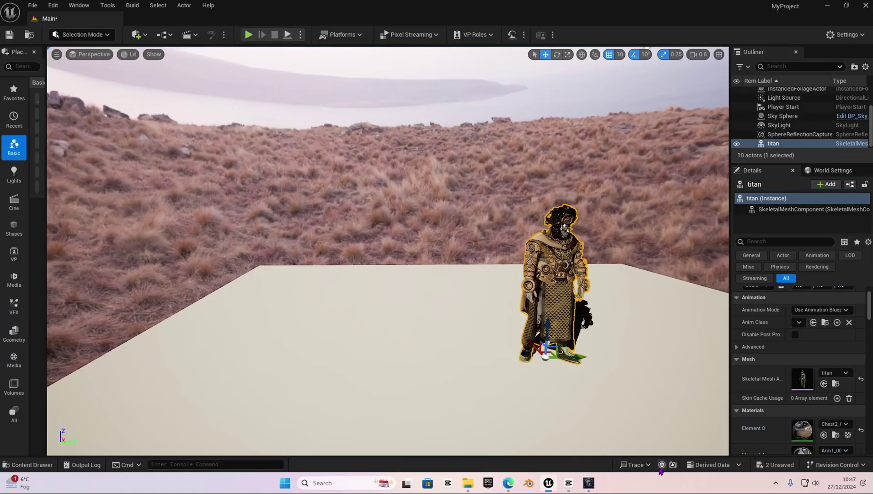
# Step: Switch to the Unreal Engine project and examine the titan character and its surroundings from several sides
pyautogui.moveTo(561, 333); pyautogui.dragTo(481, 302, button='right')
pyautogui.press('w')
pyautogui.press('w')
pyautogui.press('d')
pyautogui.press('s')
pyautogui.press('a')
pyautogui.press('w')
pyautogui.press('s')
pyautogui.press('a')
pyautogui.press('w')
pyautogui.press('w')
pyautogui.press('d')
pyautogui.press('s')
pyautogui.moveTo(148, 210); pyautogui.dragTo(320, 196, button='right')
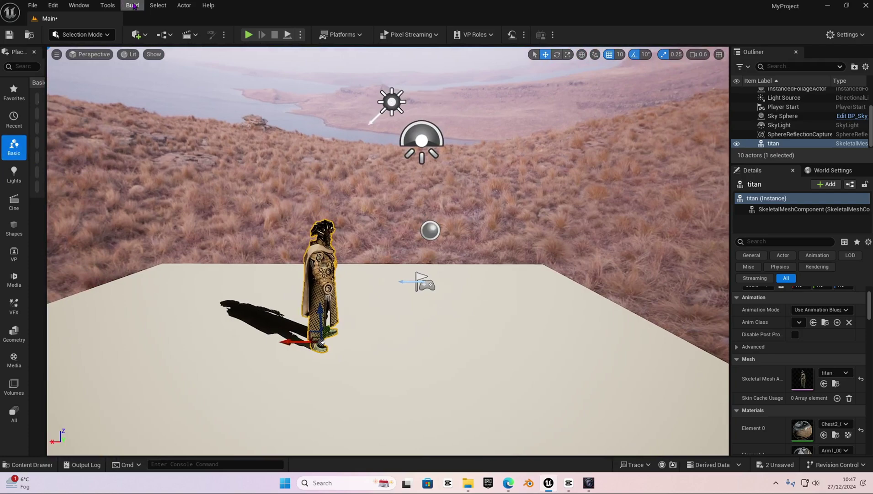
# Step: Search the placeable actors for "cam" and place a Cine Camera Actor in front of the titan character
pyautogui.click(136, 35)
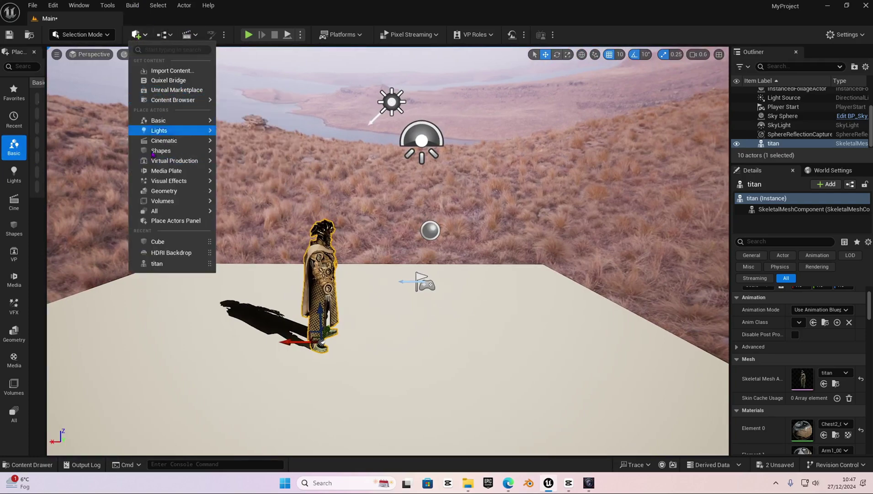
pyautogui.write('cam')
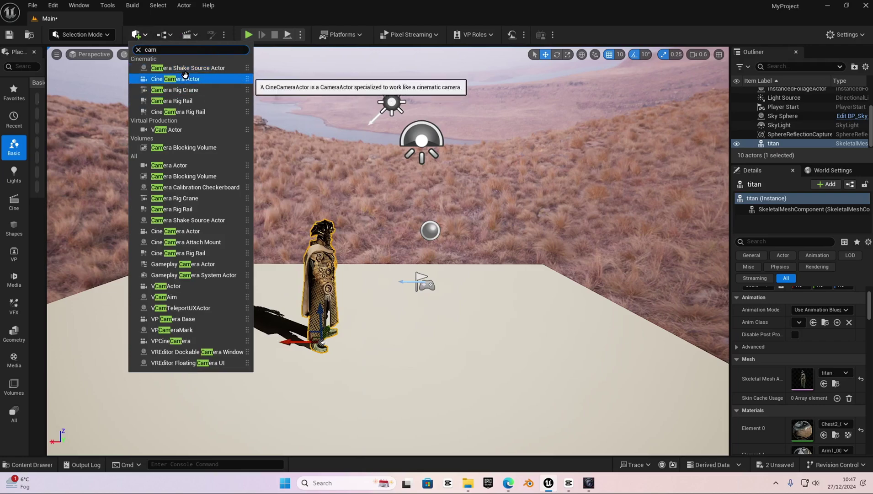
pyautogui.moveTo(179, 81); pyautogui.dragTo(450, 253)
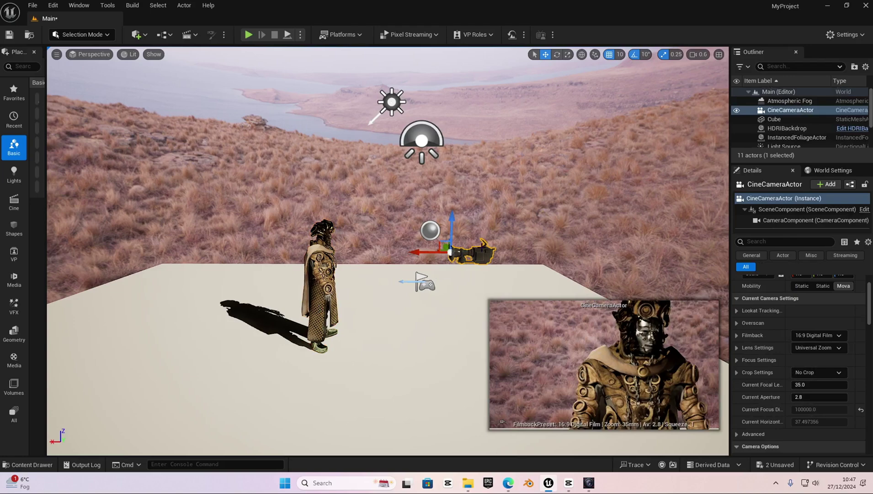
# Step: Pilot the CineCameraActor to frame the character's head and shoulders from the front, and stop piloting
pyautogui.rightClick(486, 252)
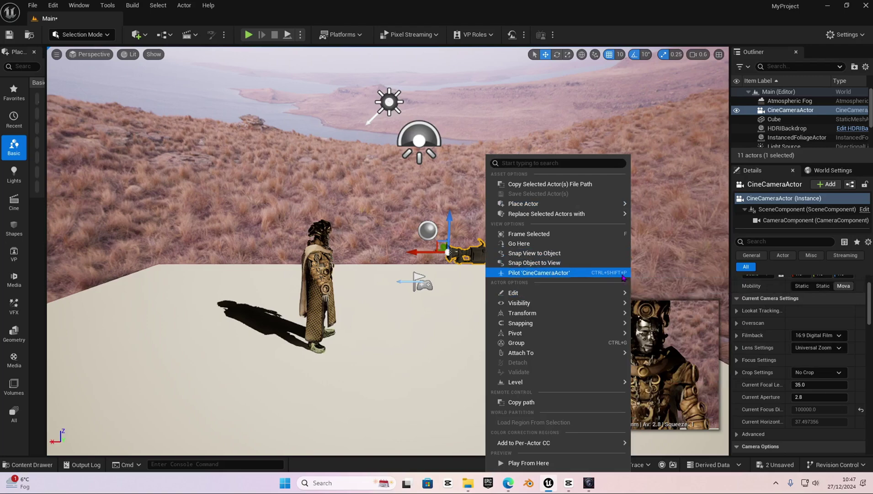
pyautogui.click(569, 275)
pyautogui.scroll(-5, 375, 273)
pyautogui.scroll(3, 375, 274)
pyautogui.moveTo(375, 274); pyautogui.dragTo(438, 277, button='right')
pyautogui.press('w')
pyautogui.press('s')
pyautogui.press('w')
pyautogui.press('a')
pyautogui.press('s')
pyautogui.press('w')
pyautogui.press('s')
pyautogui.press('d')
pyautogui.press('a')
pyautogui.press('w')
pyautogui.click(142, 71)
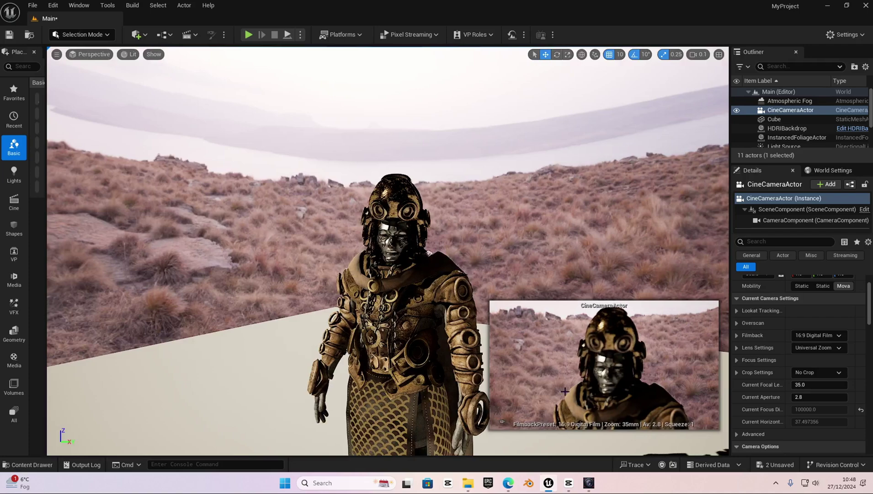
# Step: Frame the CineCameraActor in the viewport and move it closer to the character's head
pyautogui.press('f')
pyautogui.moveTo(387, 250); pyautogui.dragTo(339, 262, button='right')
pyautogui.press('d')
pyautogui.scroll(4, 432, 293)
pyautogui.moveTo(432, 293); pyautogui.dragTo(315, 283, button='right')
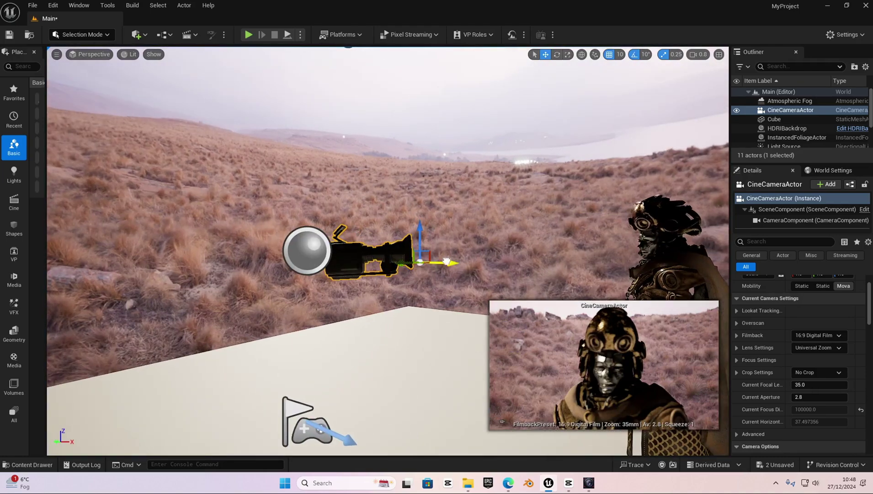
pyautogui.moveTo(446, 261); pyautogui.dragTo(449, 261)
pyautogui.moveTo(448, 233); pyautogui.dragTo(448, 232, button='right')
pyautogui.moveTo(483, 212); pyautogui.dragTo(417, 220)
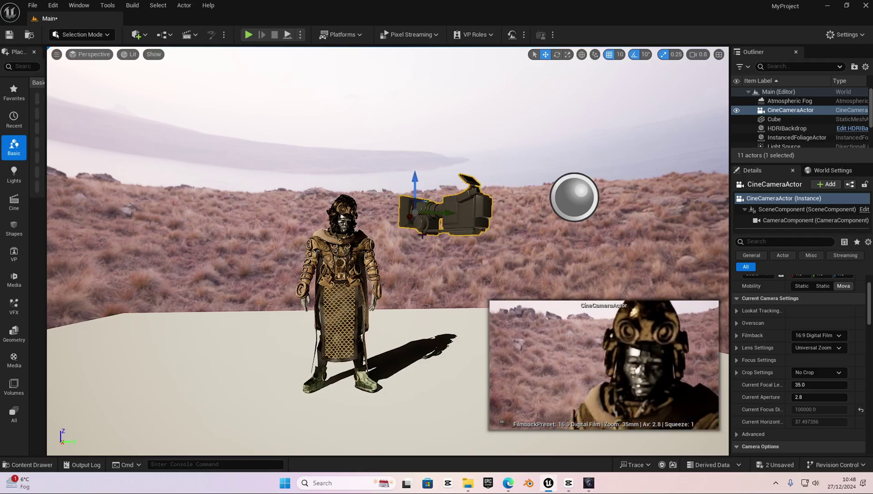
# Step: Pilot the CineCameraActor again to reframe the character's helmet, mask and shoulders, and exit the pilot view
pyautogui.hotkey('ctrl', 'shift', 'p')
pyautogui.moveTo(417, 220); pyautogui.dragTo(511, 194, button='right')
pyautogui.scroll(-3, 535, 206)
pyautogui.press('w')
pyautogui.press('a')
pyautogui.press('w')
pyautogui.press('s')
pyautogui.moveTo(387, 251); pyautogui.dragTo(387, 251, button='right')
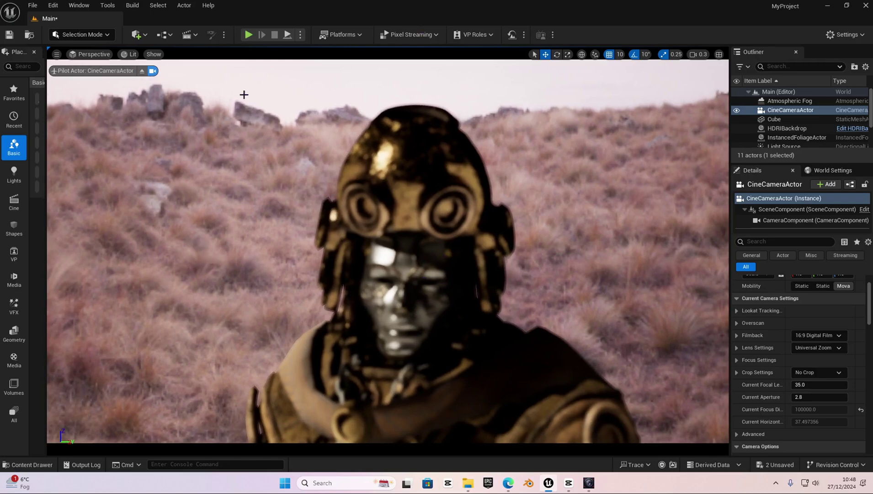
pyautogui.click(141, 72)
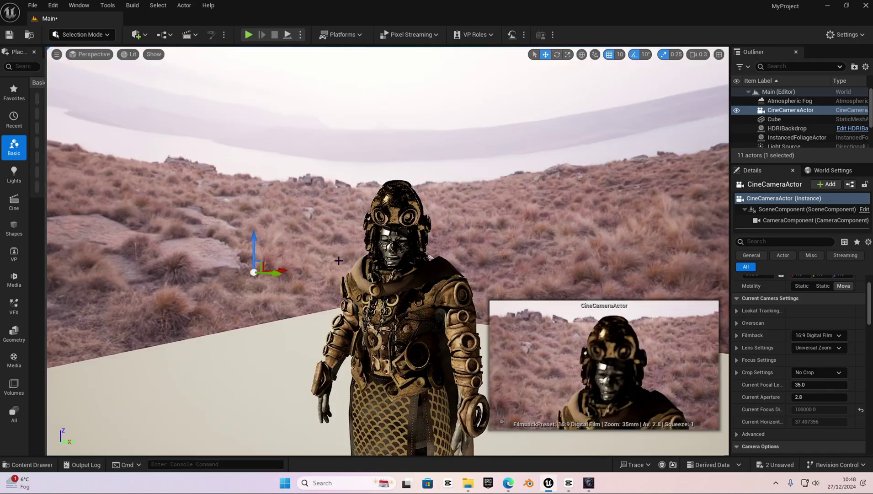
# Step: Examine the CineCameraActor's placement relative to the character and look over its Current Camera Settings
pyautogui.moveTo(562, 389); pyautogui.dragTo(419, 424, button='right')
pyautogui.click(501, 421)
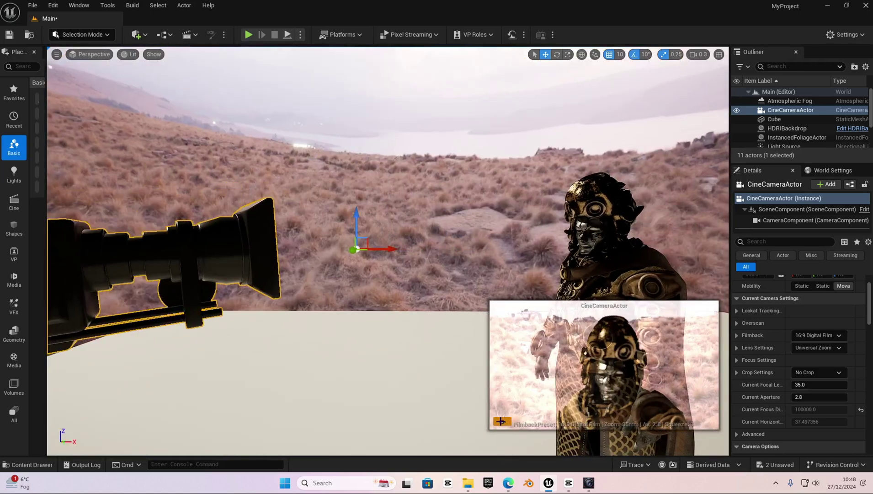
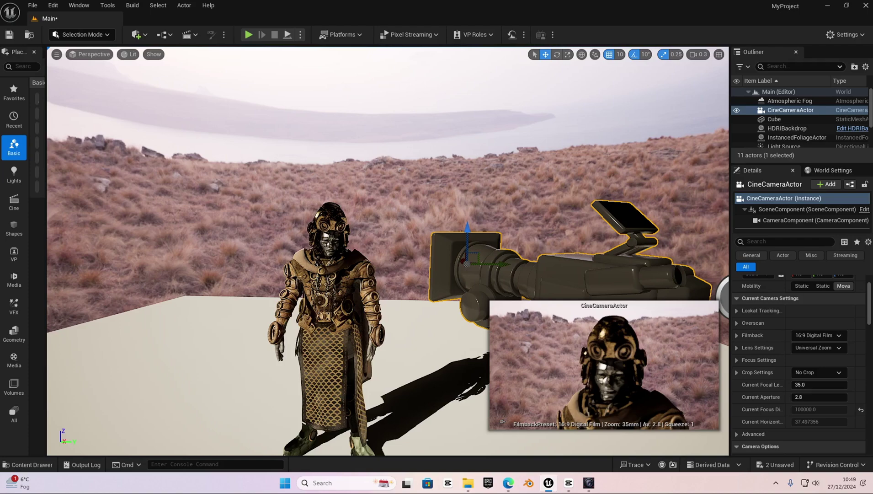
pyautogui.moveTo(442, 335); pyautogui.dragTo(489, 335, button='right')
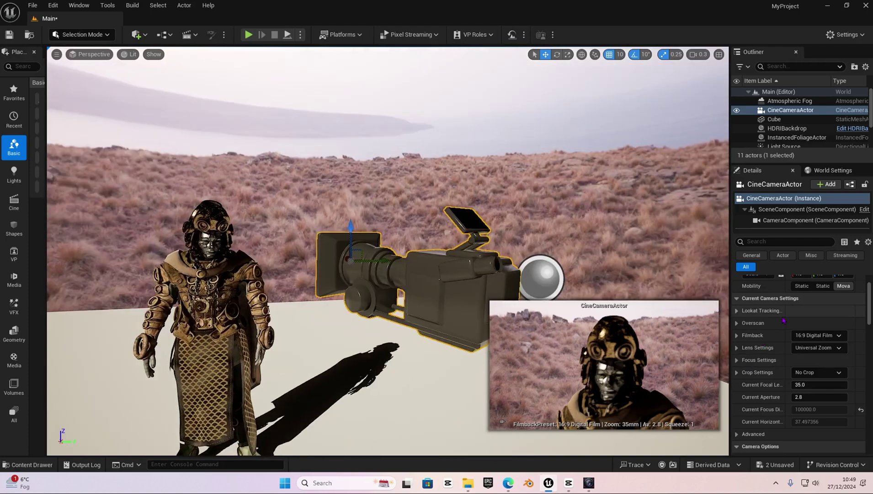
pyautogui.scroll(2, 777, 315)
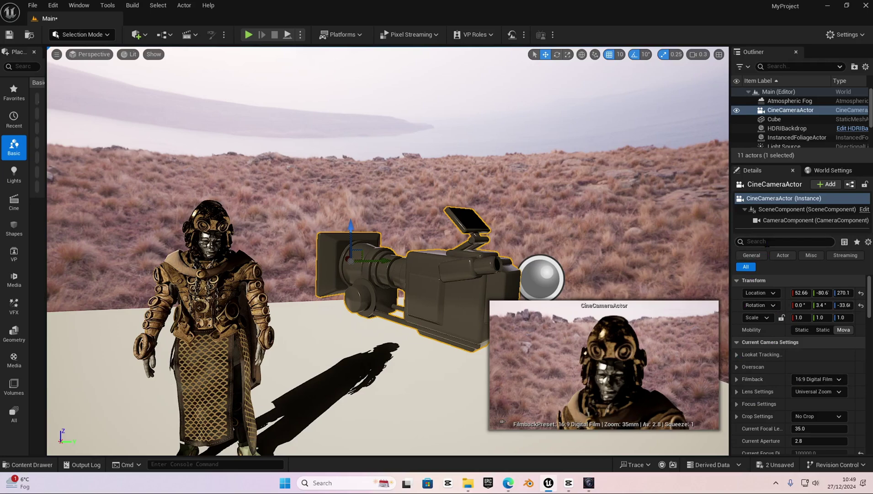
pyautogui.scroll(-2, 754, 320)
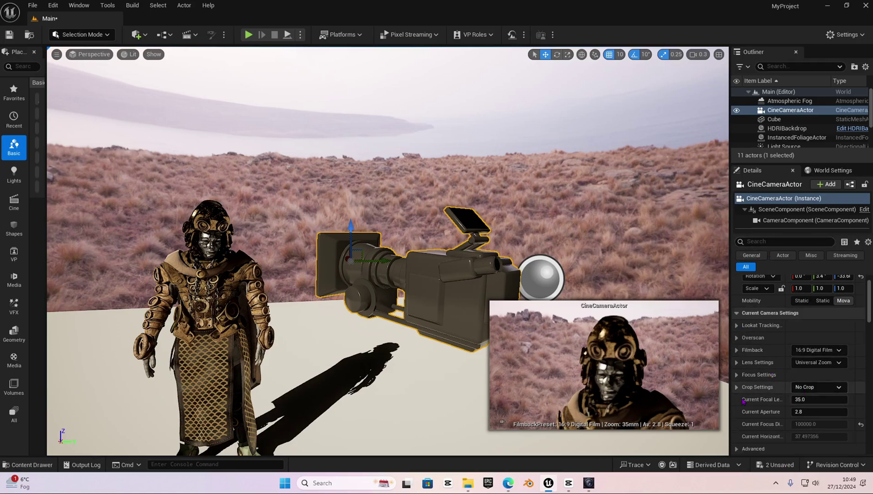
pyautogui.scroll(-3, 754, 339)
pyautogui.scroll(5, 750, 345)
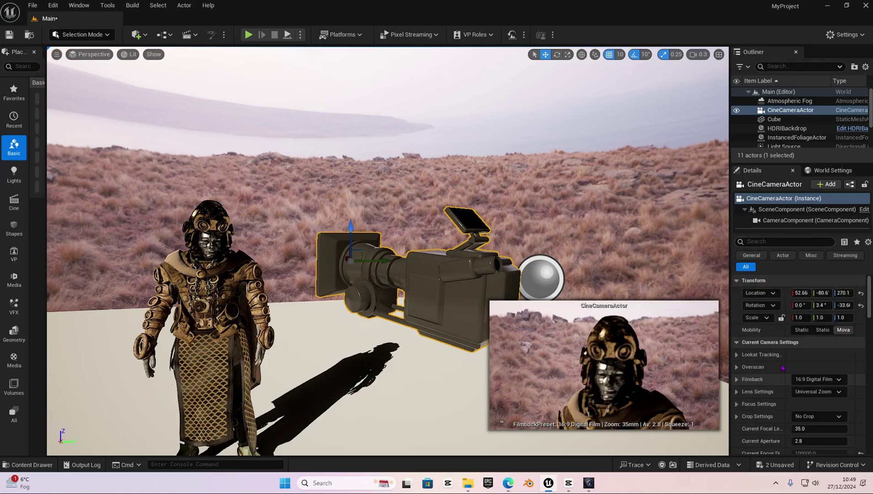
# Step: Filter the camera's properties for "focus" and set the Manual Focus Distance to about 169.45 cm
pyautogui.click(769, 241)
pyautogui.write('focus')
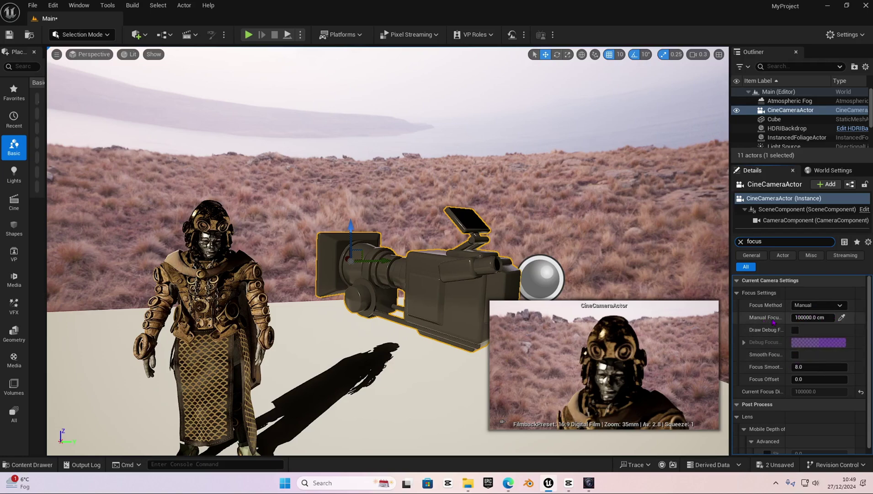
pyautogui.moveTo(773, 321)
pyautogui.mouseDown()
pyautogui.moveTo(818, 317)
pyautogui.moveTo(788, 321)
pyautogui.mouseUp()
pyautogui.moveTo(730, 329); pyautogui.dragTo(652, 329)
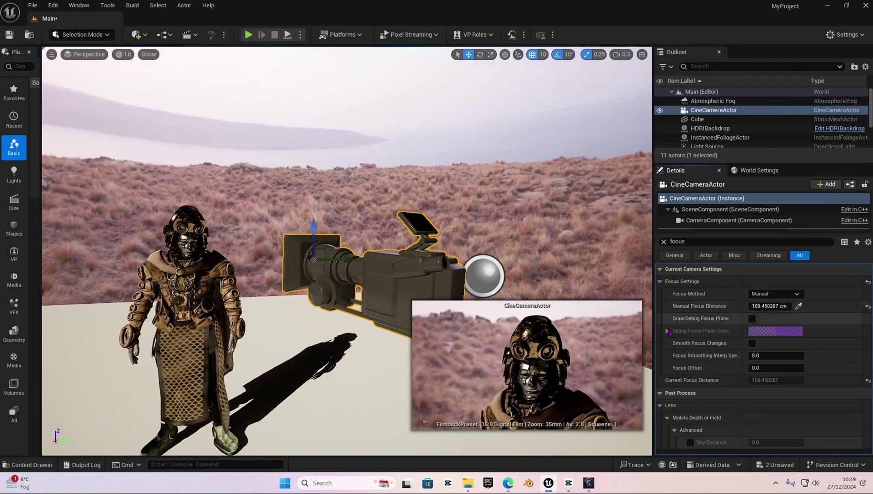
# Step: Pilot the camera with the debug focus plane drawn and set the Manual Focus Distance to about 263.14 cm
pyautogui.click(751, 319)
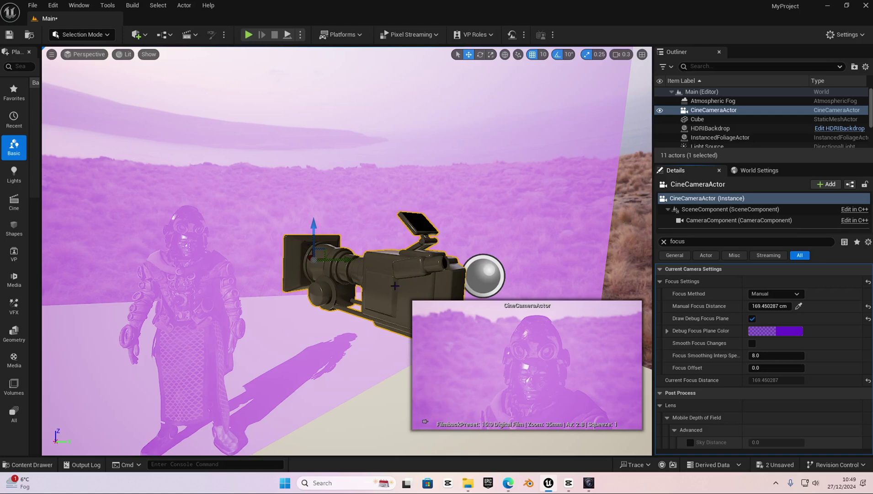
pyautogui.rightClick(423, 293)
pyautogui.click(487, 274)
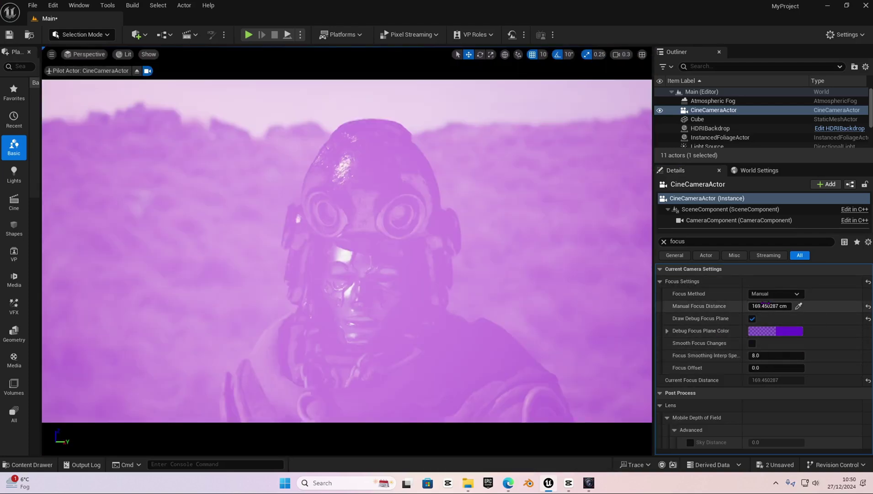
pyautogui.moveTo(768, 304); pyautogui.dragTo(794, 304)
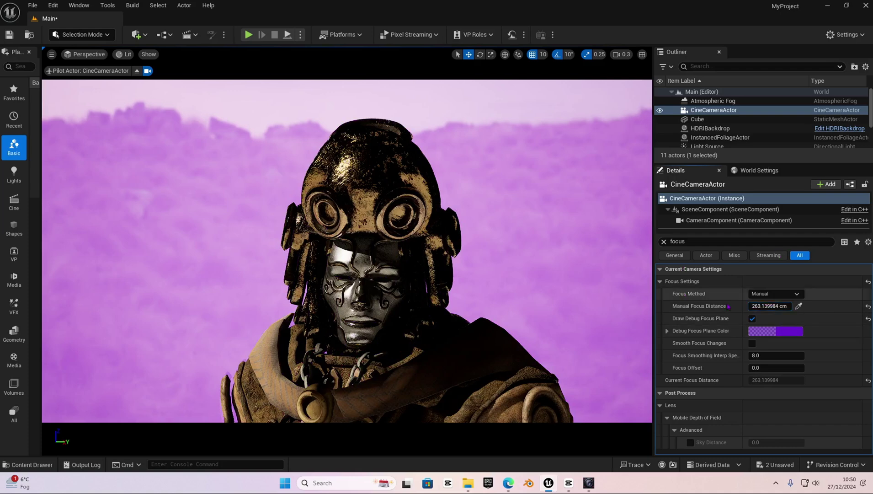
# Step: Turn off Draw Debug Focus Plane and sample the Manual Focus Distance from the front of the character's helmet
pyautogui.click(752, 318)
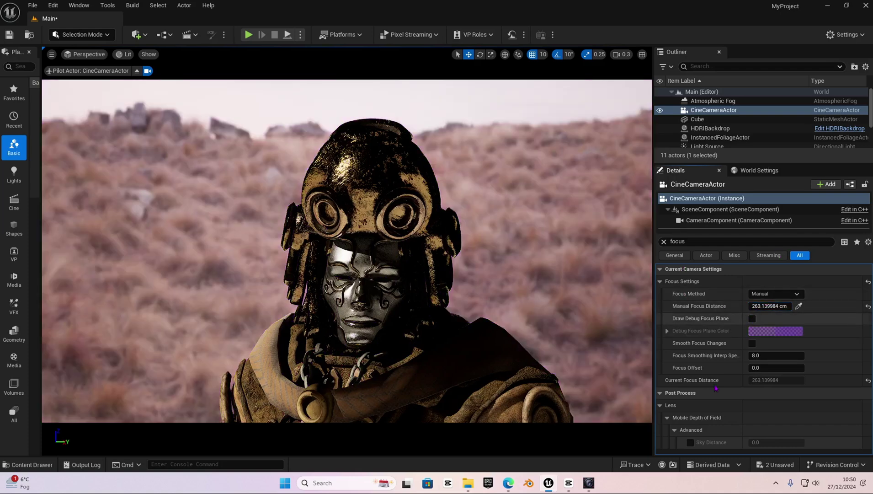
pyautogui.click(798, 306)
pyautogui.click(352, 213)
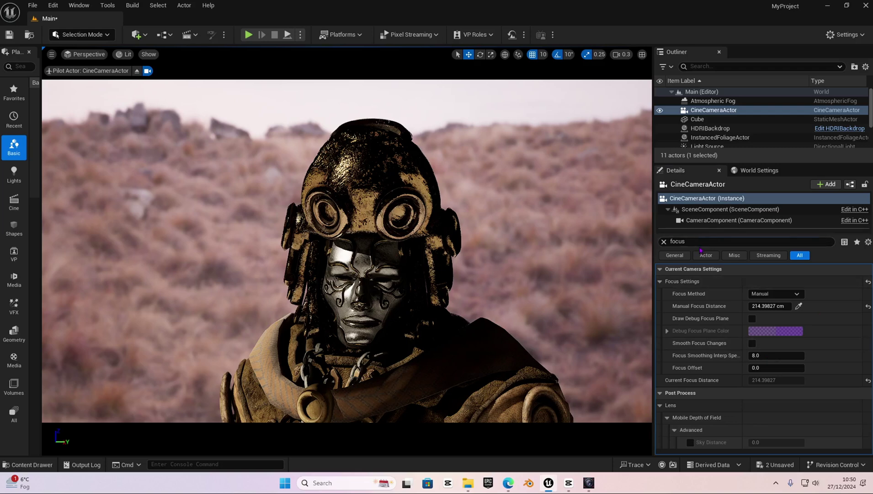
# Step: Filter the camera's properties for "aperture", try a Current Aperture of 1.2, and undo that change
pyautogui.moveTo(699, 242); pyautogui.dragTo(656, 242)
pyautogui.write('aper')
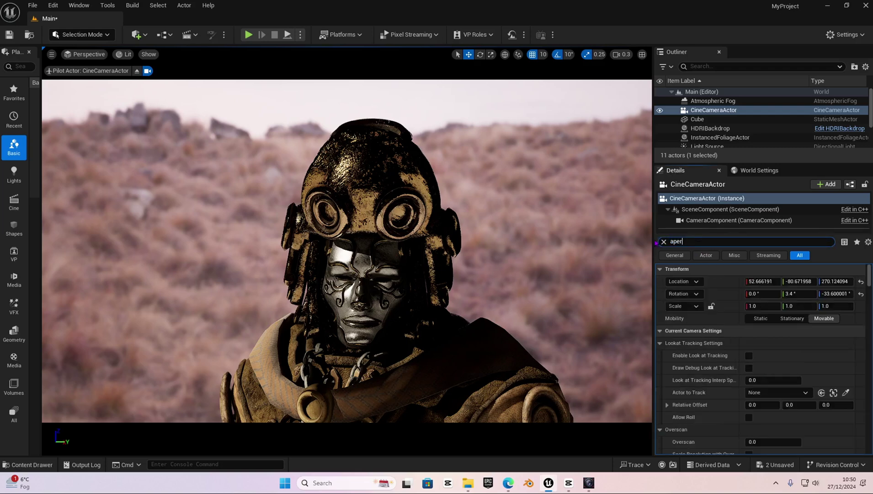
pyautogui.write('ture')
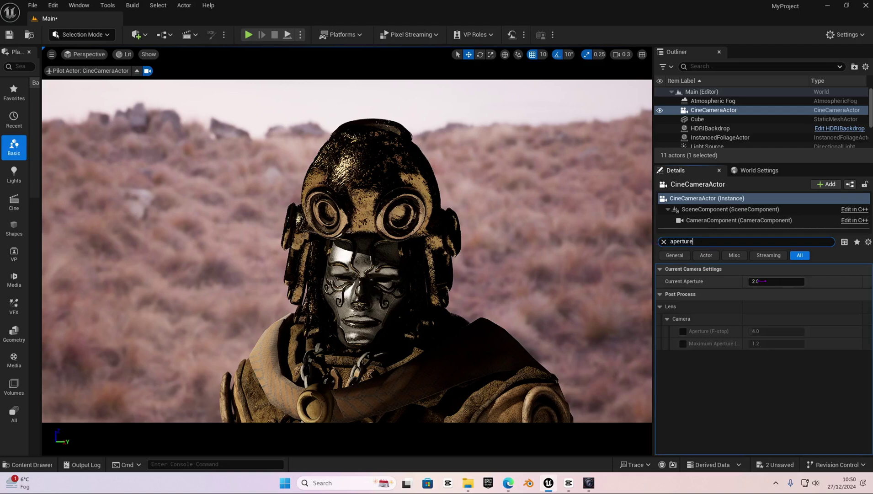
pyautogui.moveTo(783, 284); pyautogui.dragTo(750, 282)
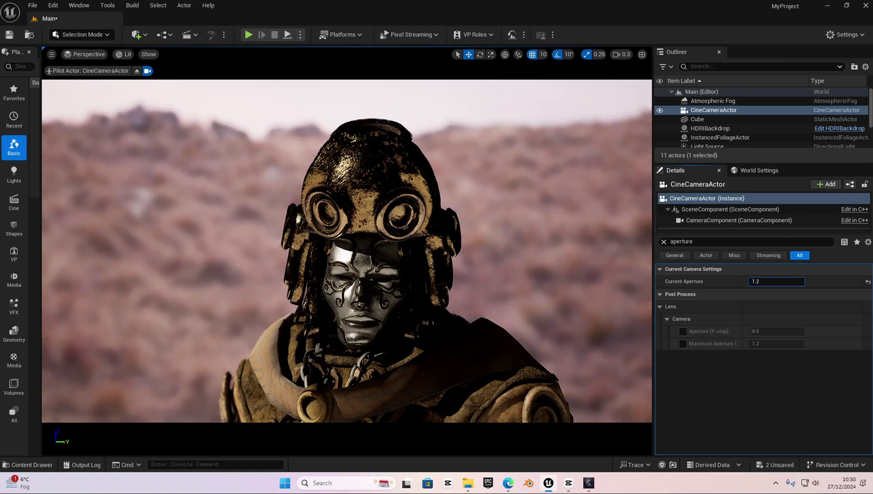
pyautogui.scroll(-4, 347, 278)
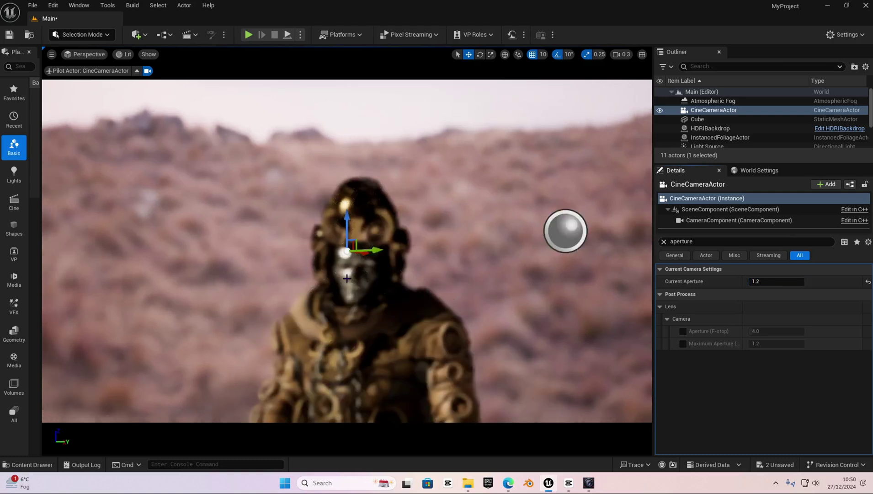
pyautogui.hotkey('ctrl', 'z')
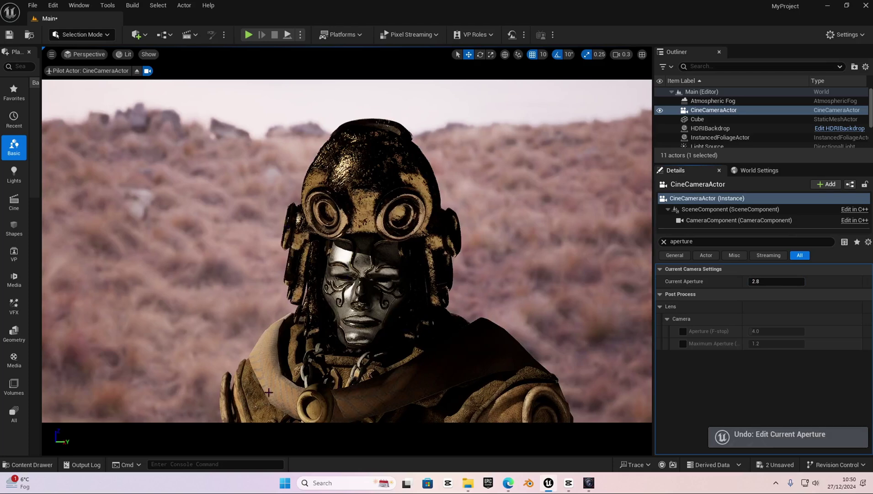